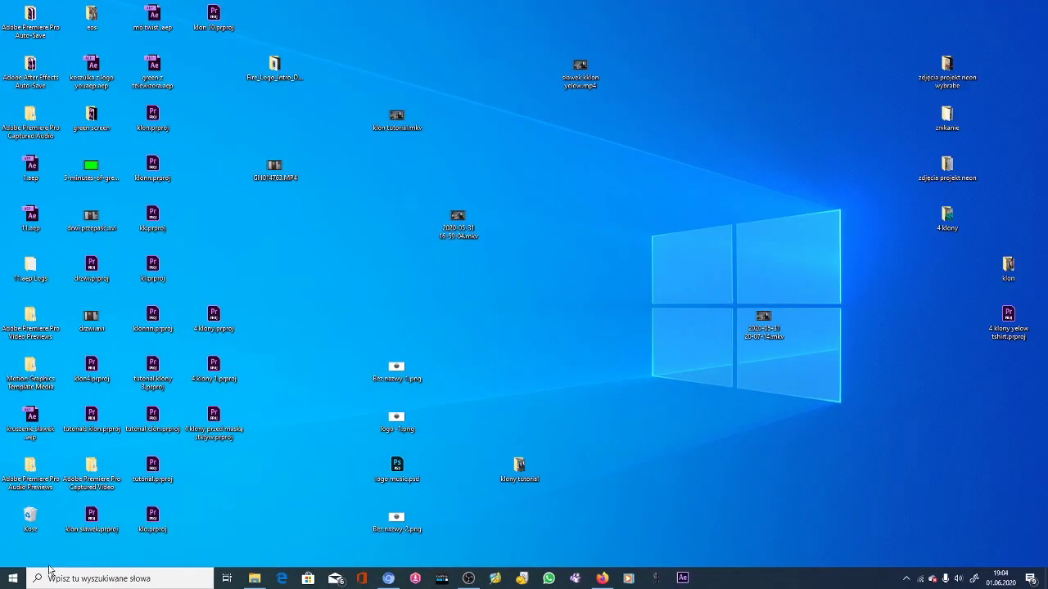
Launch Adobe Premiere Pro CC 2019 from the Start menu.
{"action": "left_click", "coordinate": [12, 578]}
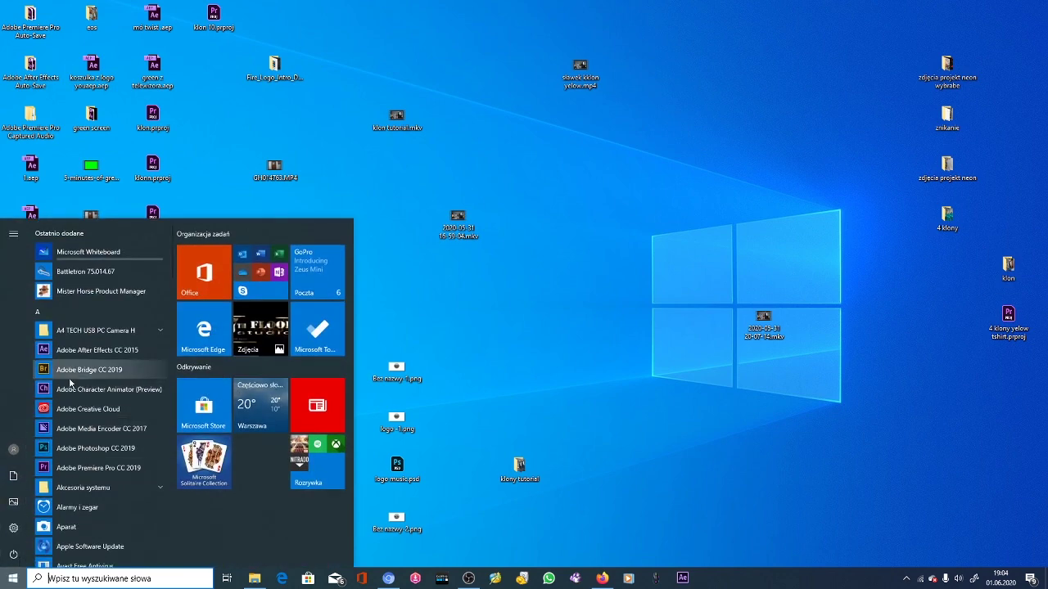
{"action": "left_click", "coordinate": [75, 466]}
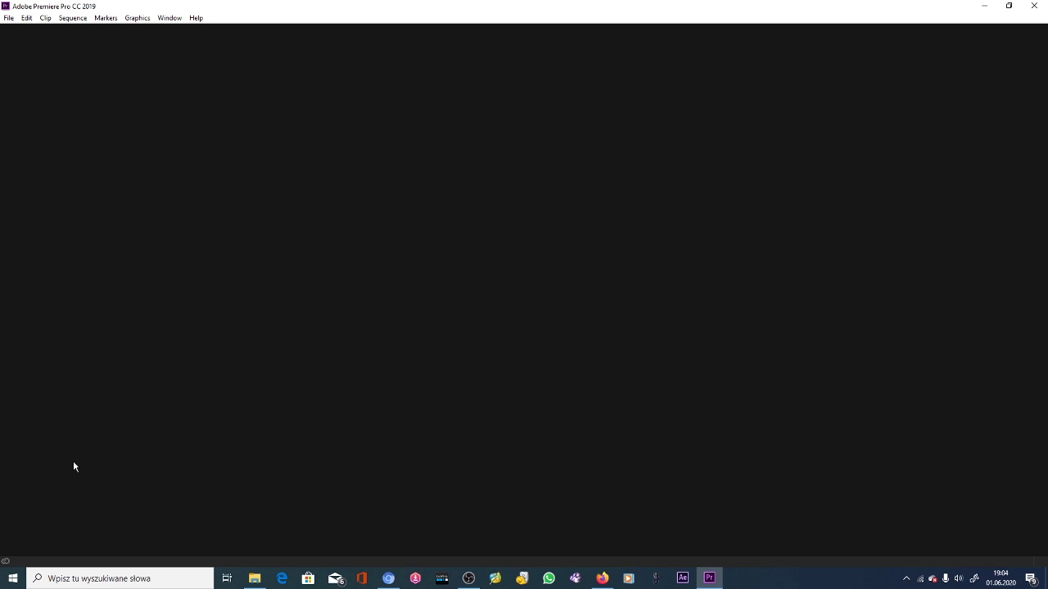
Create a new Premiere Pro project named 'klon 11' with default settings.
{"action": "left_click", "coordinate": [5, 21]}
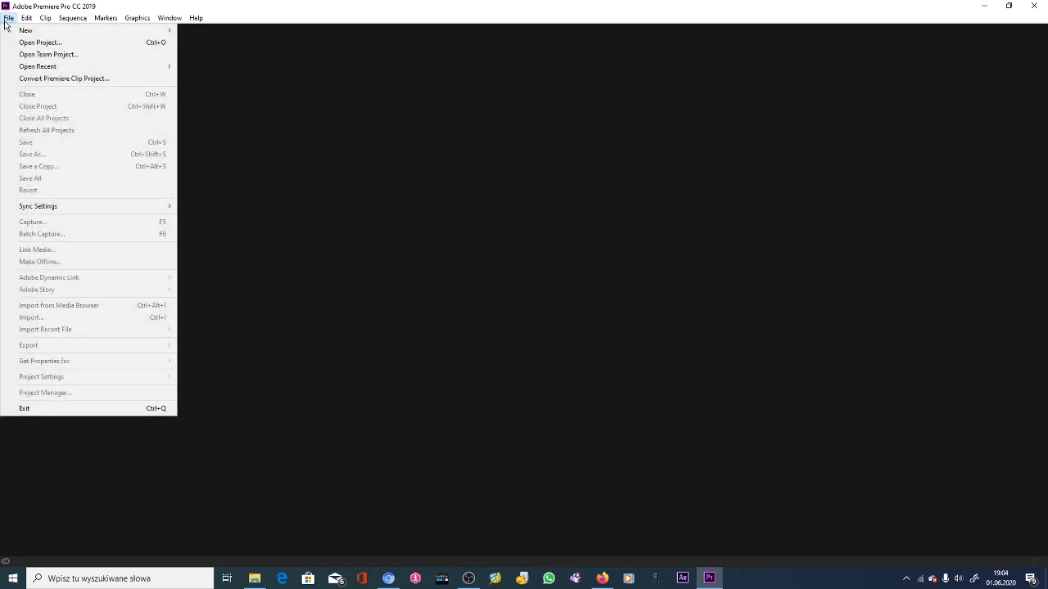
{"action": "mouse_move", "coordinate": [30, 30]}
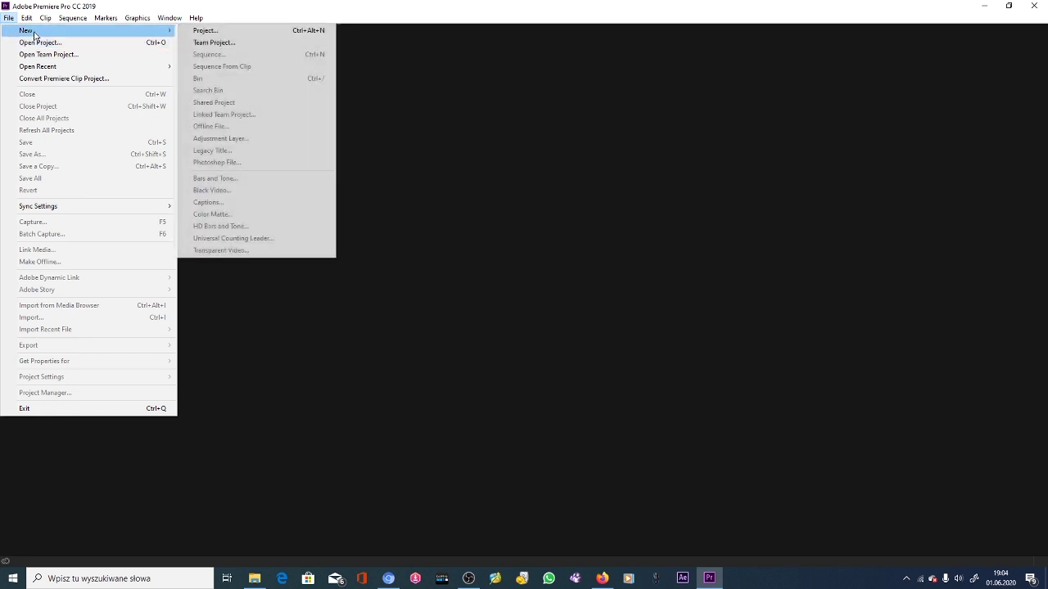
{"action": "left_click", "coordinate": [232, 32]}
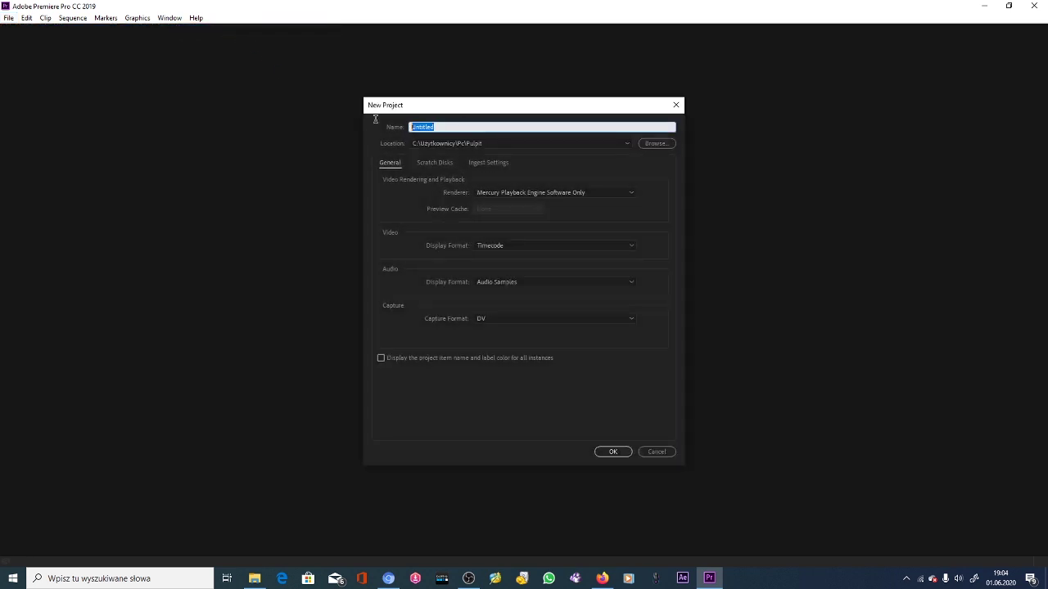
{"action": "type", "text": "klon 11"}
{"action": "key", "text": "Return"}
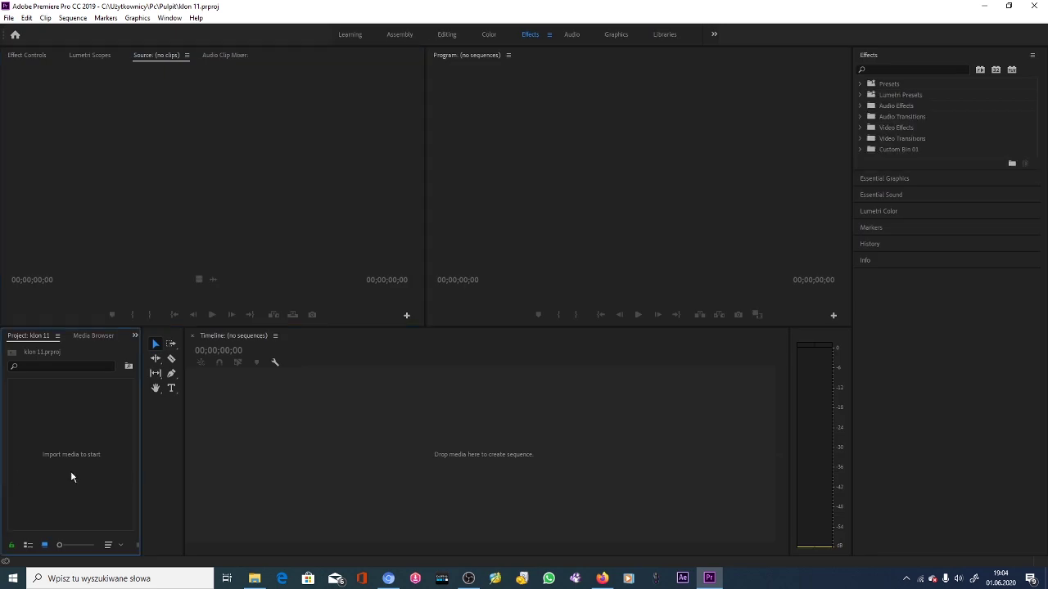
Import komputer.MP4, rtv.MP4 and statyw.MP4 into the Project panel.
{"action": "right_click", "coordinate": [70, 472]}
{"action": "mouse_move", "coordinate": [107, 401]}
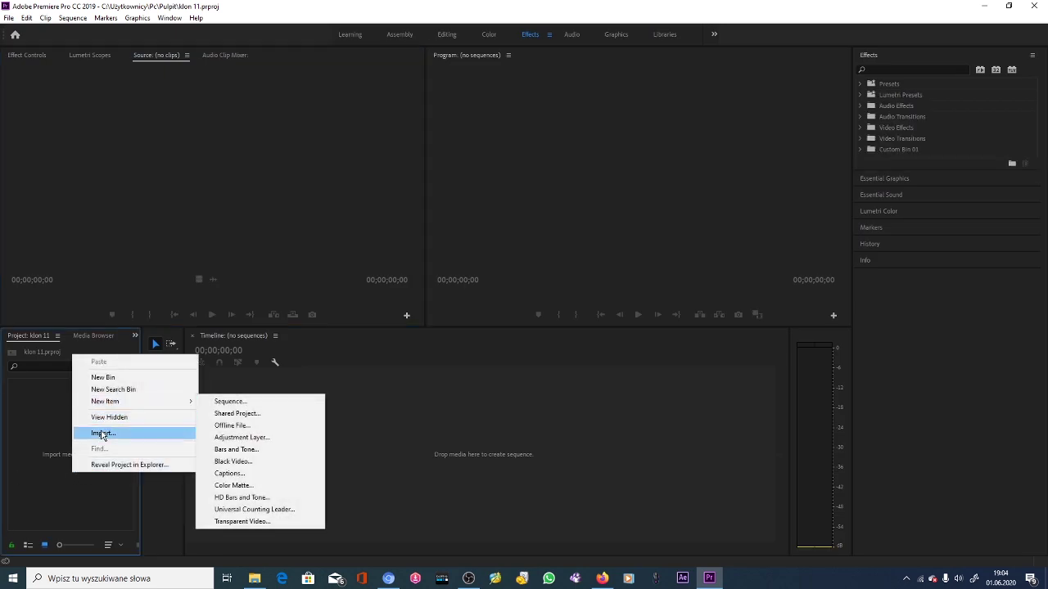
{"action": "left_click", "coordinate": [101, 432]}
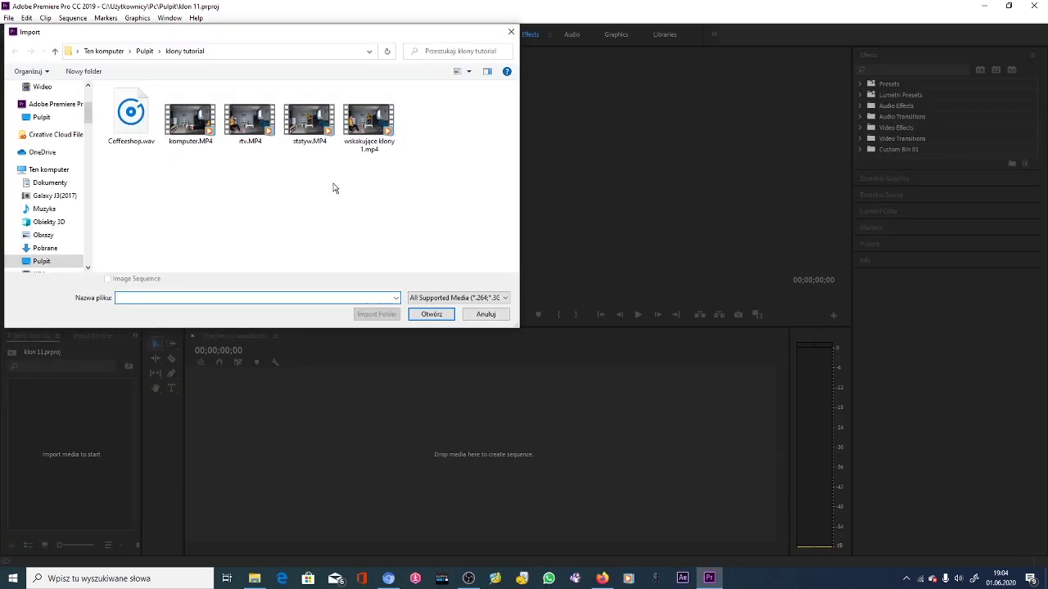
{"action": "left_click_drag", "start_coordinate": [337, 195], "coordinate": [162, 88]}
{"action": "key", "text": "Return"}
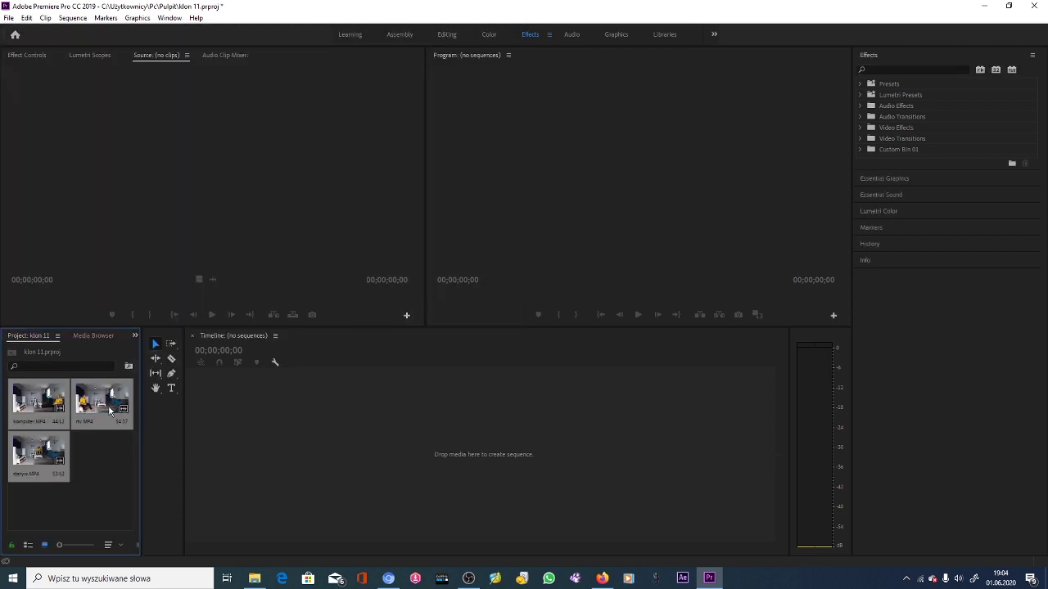
Build a sequence stacking komputer on V3, statyw on V2 and rtv on V1 at 00:00.
{"action": "left_click_drag", "start_coordinate": [90, 411], "coordinate": [275, 420]}
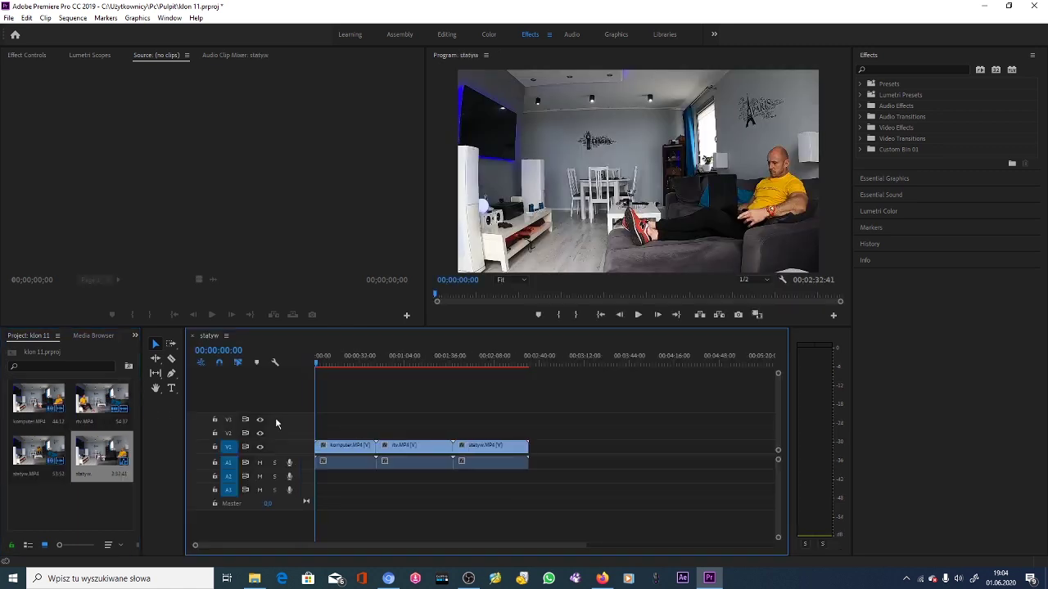
{"action": "left_click_drag", "start_coordinate": [333, 444], "coordinate": [358, 429]}
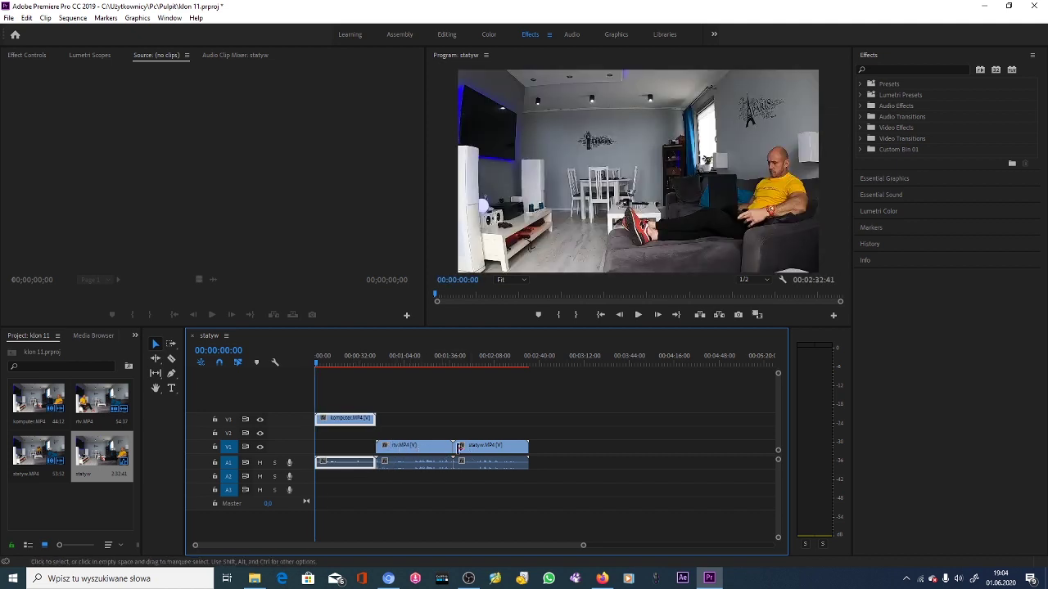
{"action": "mouse_move", "coordinate": [460, 450]}
{"action": "left_mouse_down"}
{"action": "mouse_move", "coordinate": [352, 433]}
{"action": "mouse_move", "coordinate": [345, 447]}
{"action": "left_mouse_up"}
{"action": "left_click", "coordinate": [378, 447]}
{"action": "left_click", "coordinate": [350, 420]}
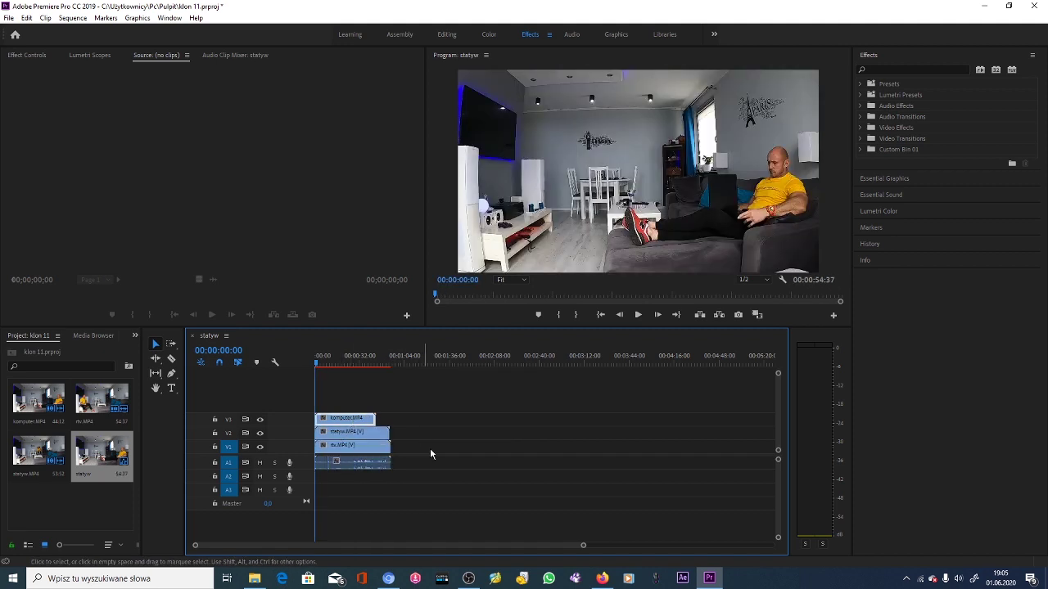
Apply Unsharp Mask, found by searching 'mask', to the komputer clip and show Effect Controls.
{"action": "left_click", "coordinate": [950, 71]}
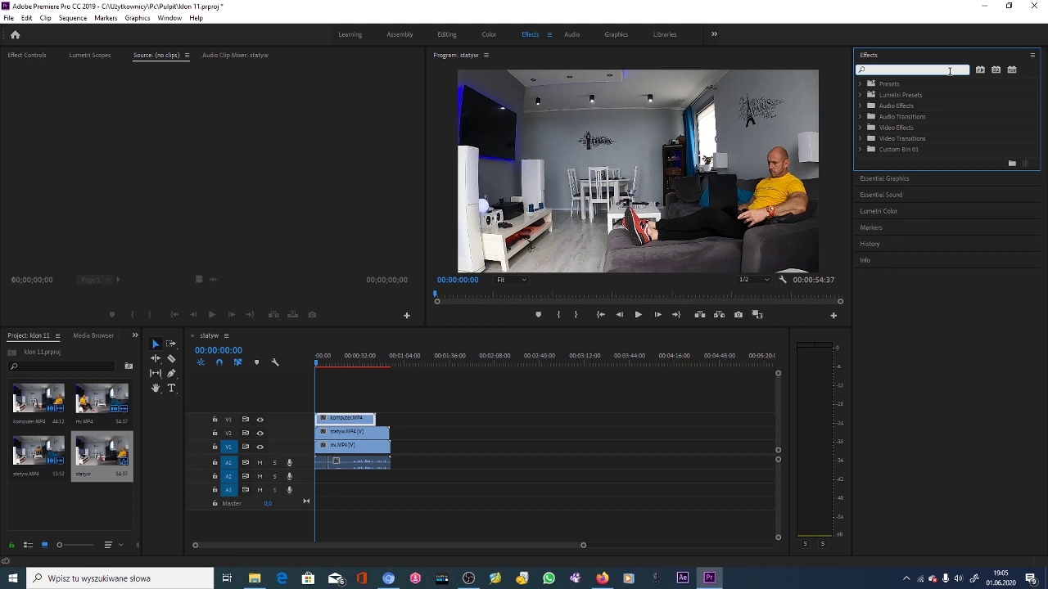
{"action": "type", "text": "mask"}
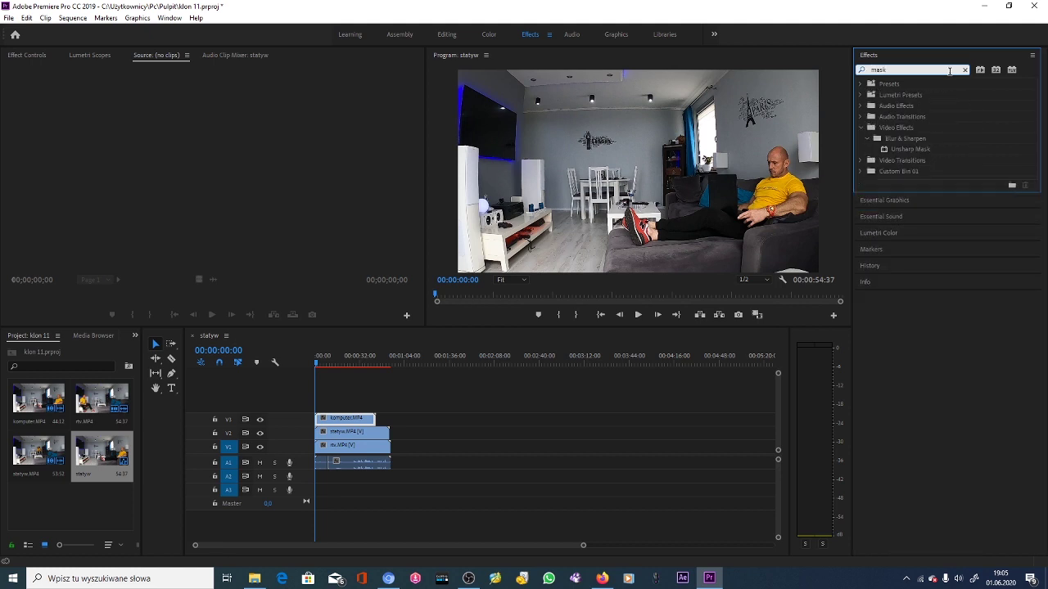
{"action": "left_click", "coordinate": [923, 152]}
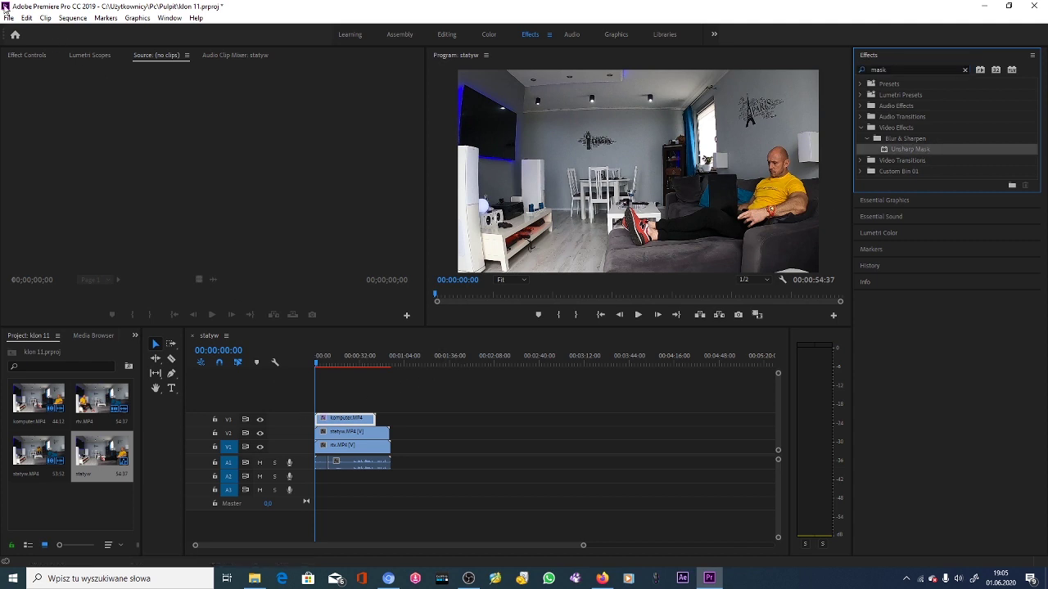
{"action": "left_click", "coordinate": [15, 56]}
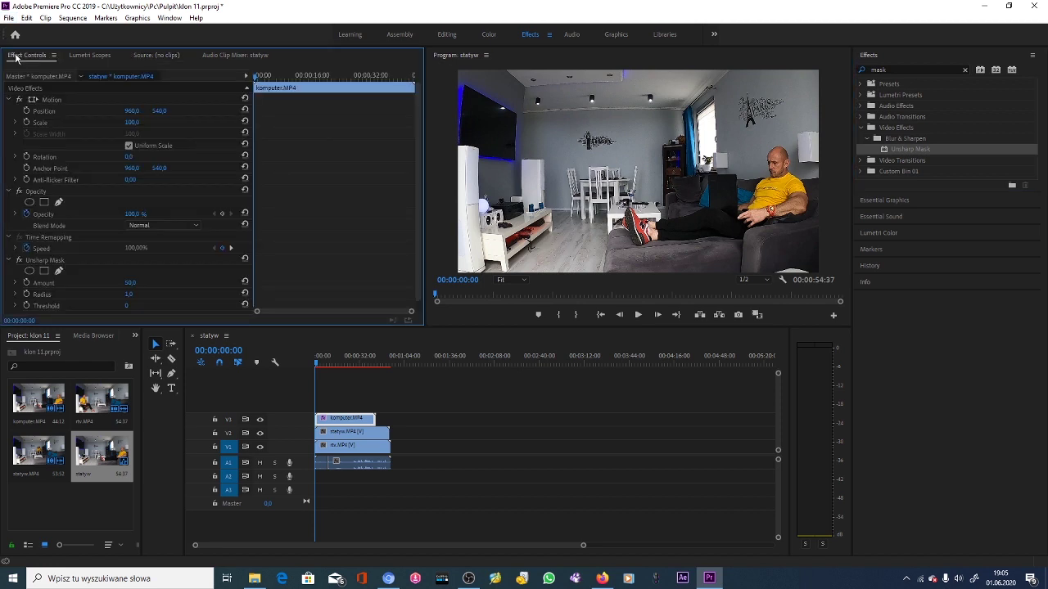
Draw an eight-point opacity pen mask on komputer around the sofa's right side, down the curtain edge.
{"action": "left_click", "coordinate": [58, 203]}
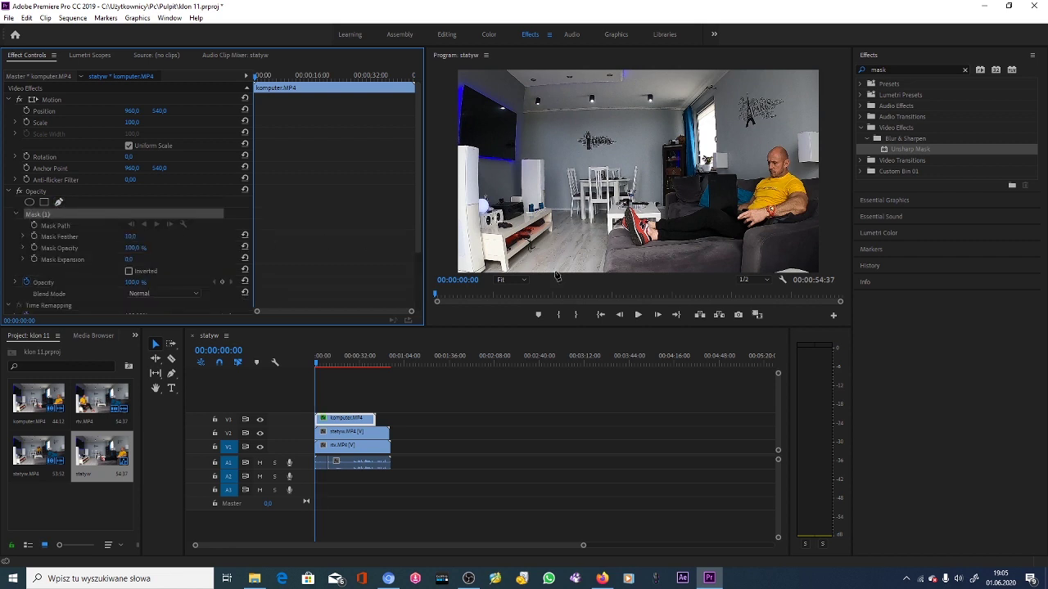
{"action": "left_click", "coordinate": [609, 279]}
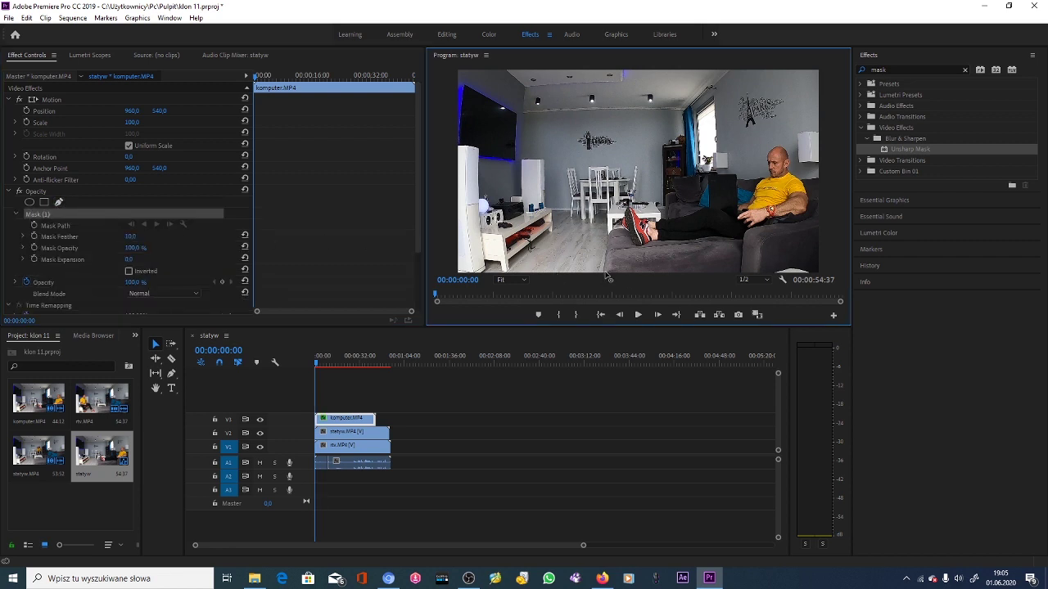
{"action": "left_click", "coordinate": [819, 273]}
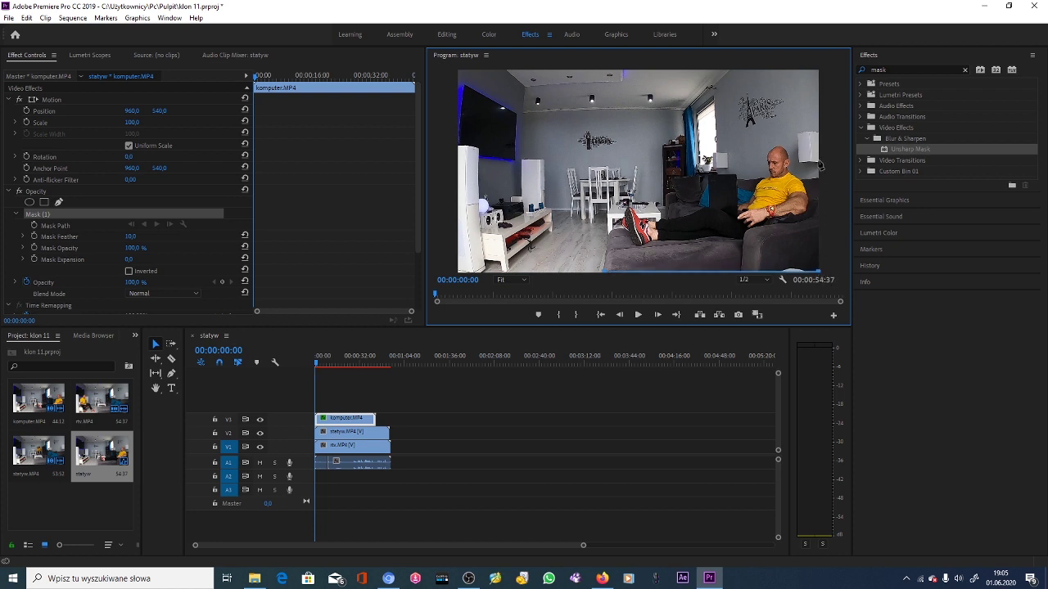
{"action": "left_click", "coordinate": [818, 72]}
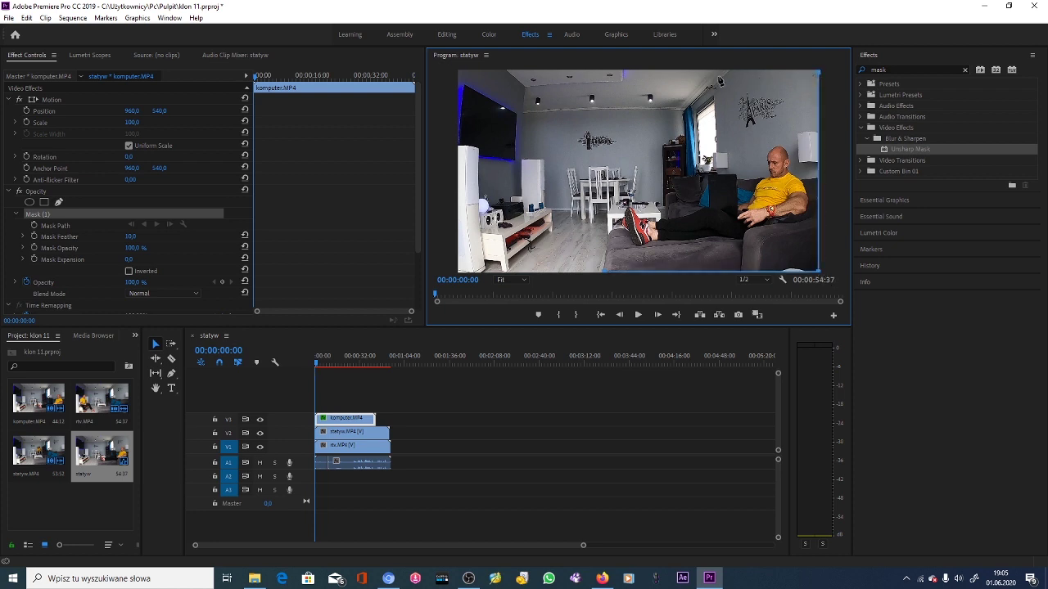
{"action": "left_click", "coordinate": [713, 73]}
{"action": "left_click", "coordinate": [691, 167]}
{"action": "left_click", "coordinate": [689, 208]}
{"action": "left_click", "coordinate": [613, 204]}
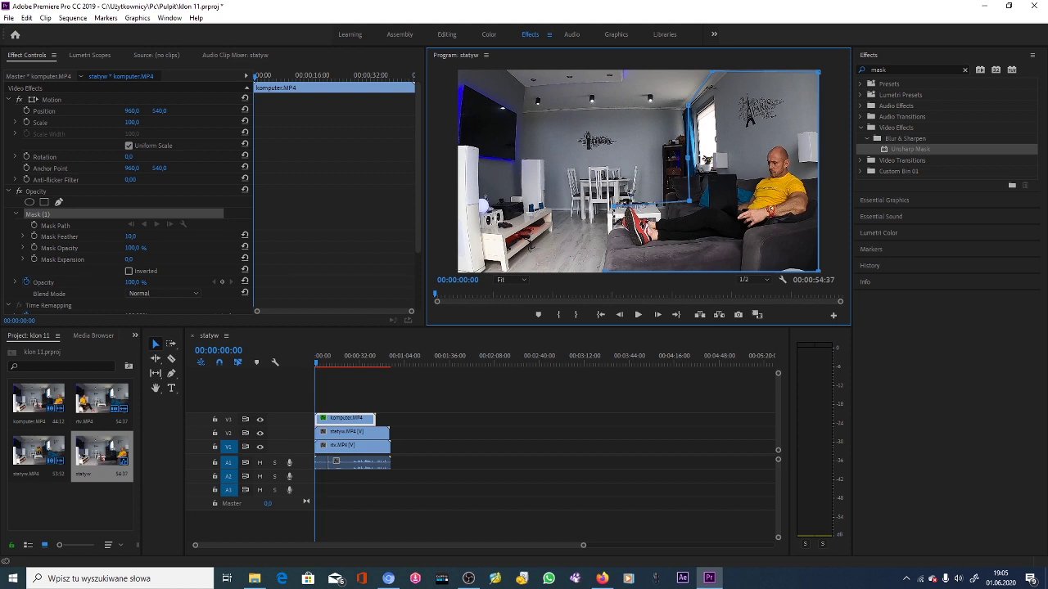
{"action": "left_click", "coordinate": [603, 272]}
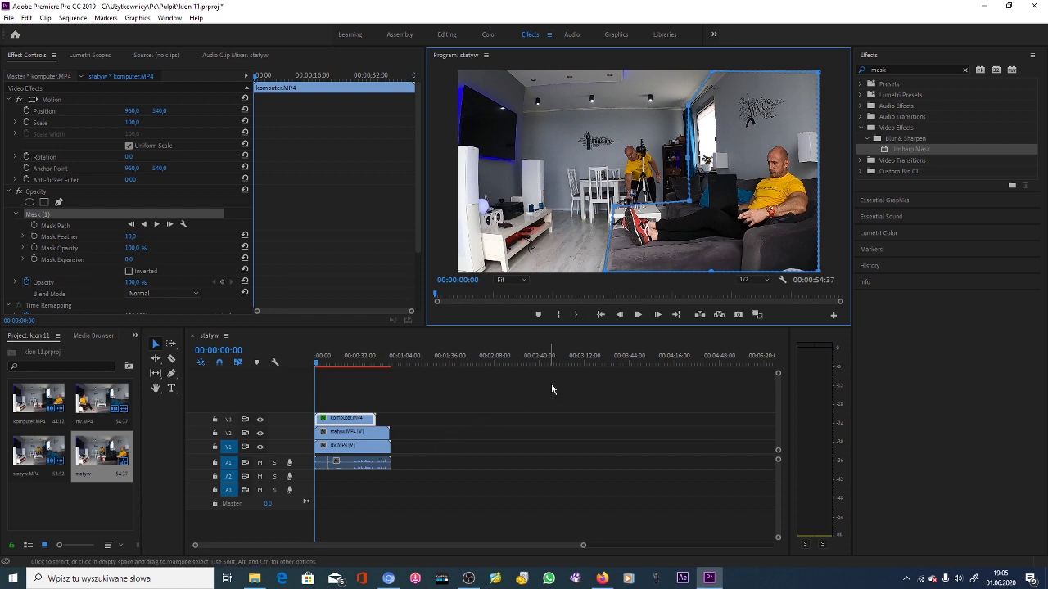
{"action": "left_click", "coordinate": [362, 437]}
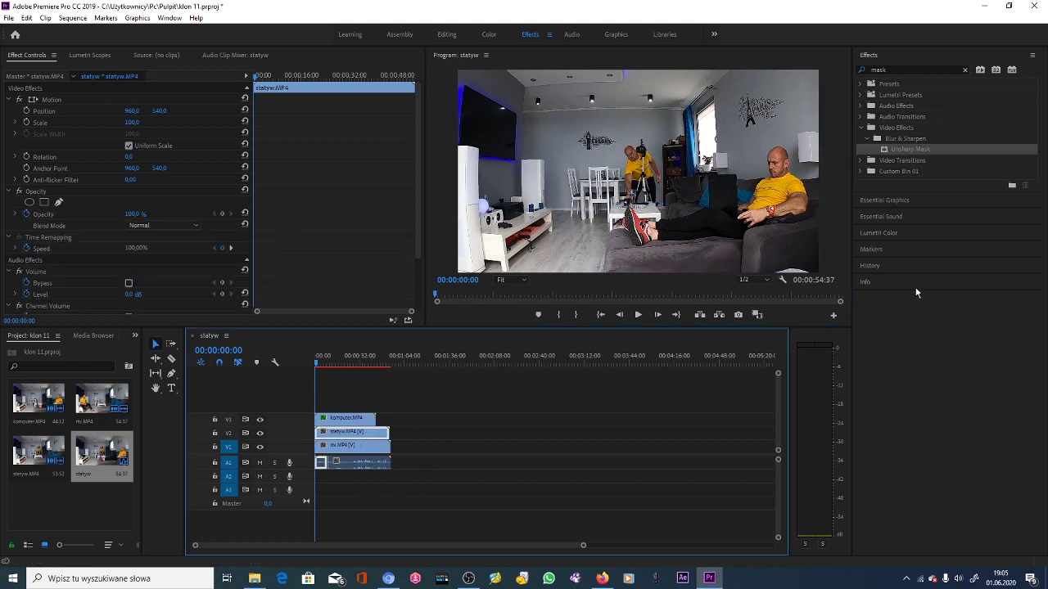
Apply Unsharp Mask to statyw and draw a four-corner rectangular opacity mask around the tripod man.
{"action": "double_click", "coordinate": [930, 148]}
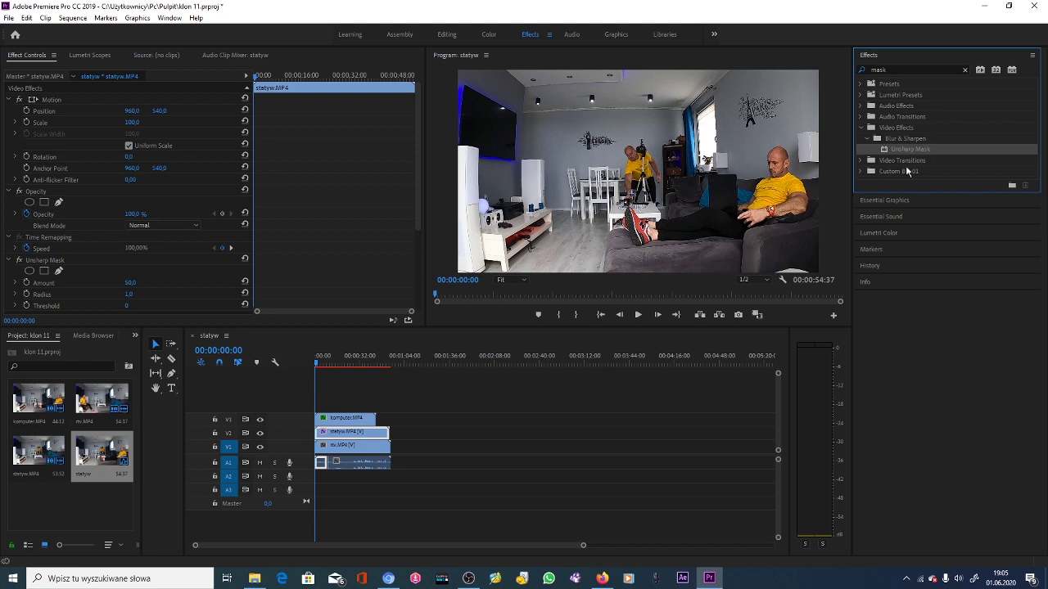
{"action": "left_click", "coordinate": [54, 203]}
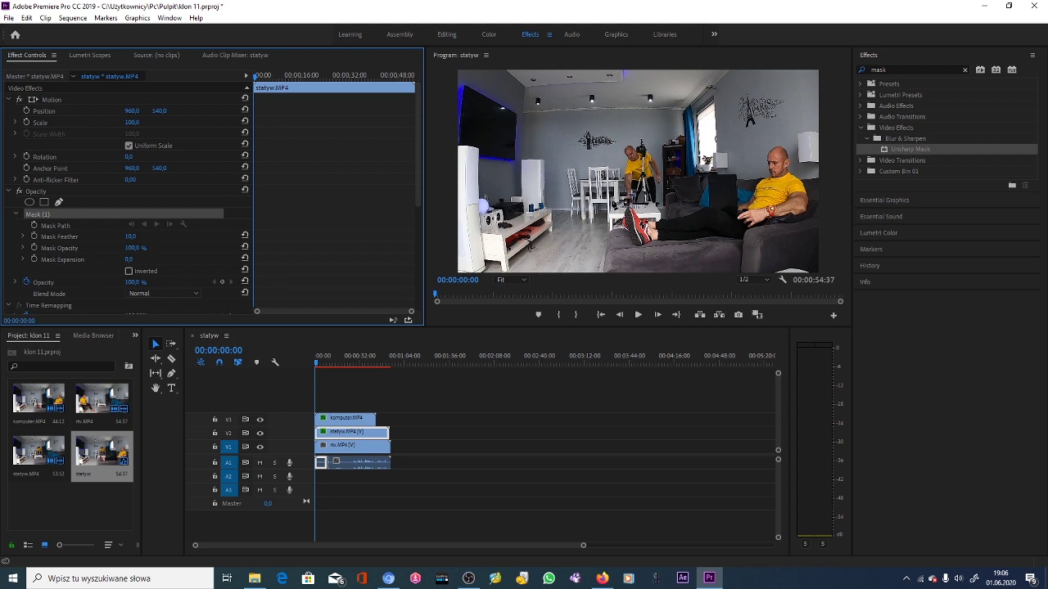
{"action": "left_click", "coordinate": [614, 205]}
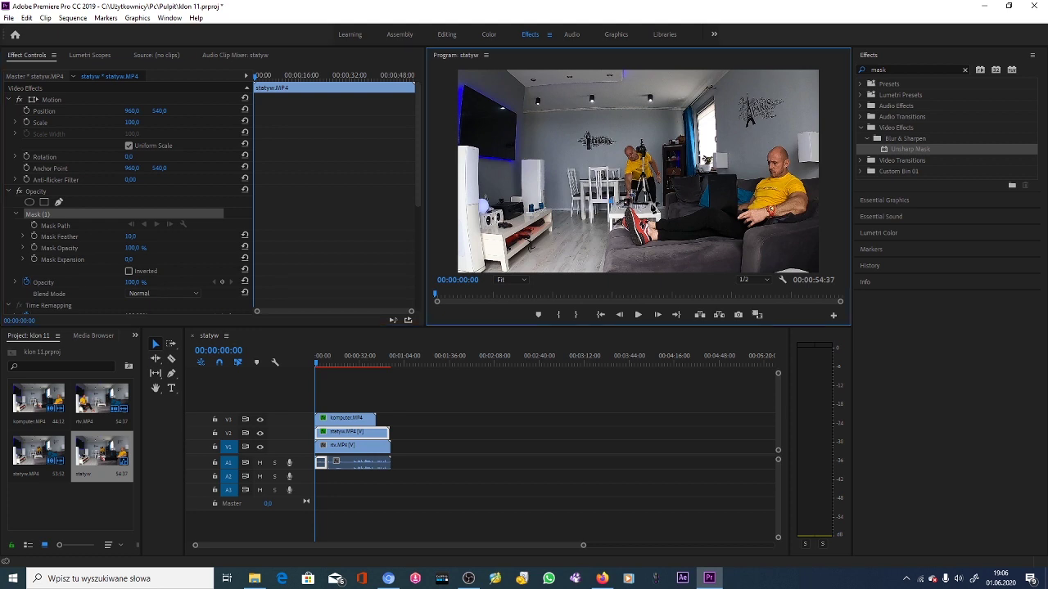
{"action": "left_click", "coordinate": [667, 202]}
{"action": "left_click", "coordinate": [670, 107]}
{"action": "left_click", "coordinate": [610, 108]}
{"action": "left_click", "coordinate": [611, 202]}
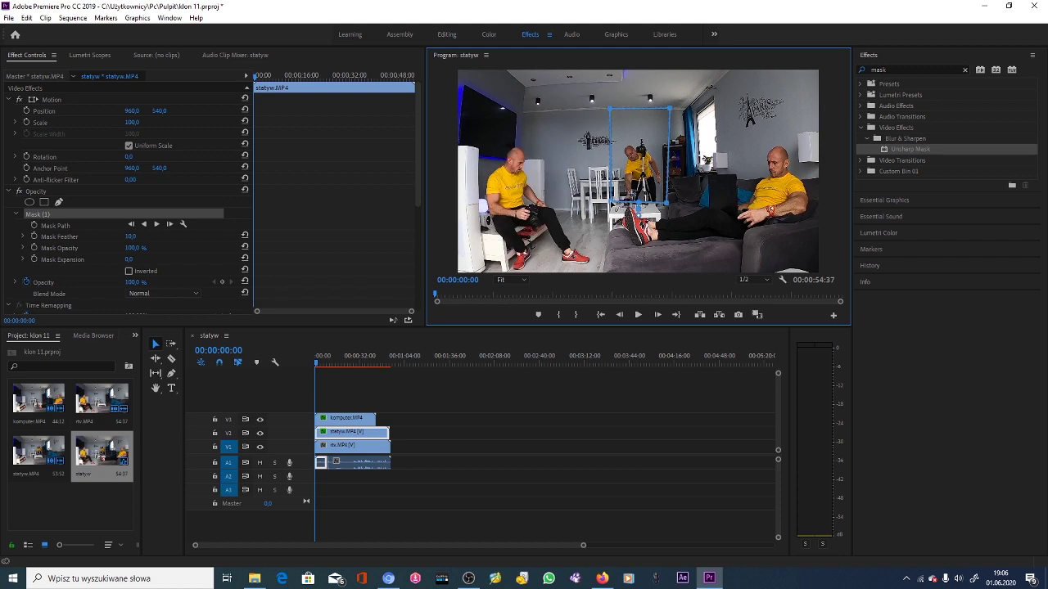